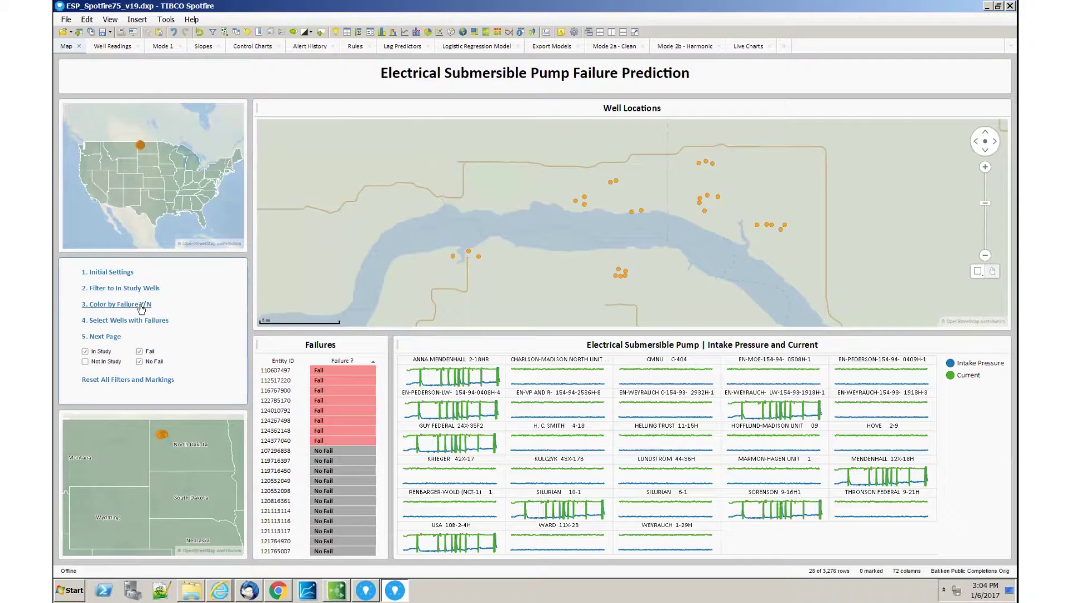
# Color the wells by failure status and select the wells with failures to compare their intake pressure and current.
pyautogui.click(143, 305)
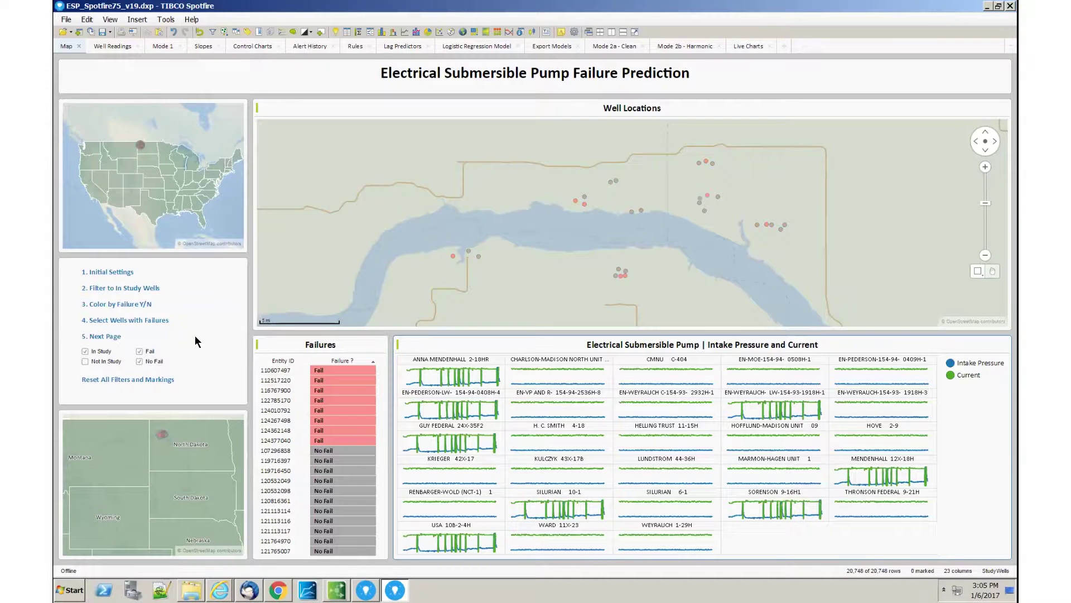
pyautogui.click(156, 320)
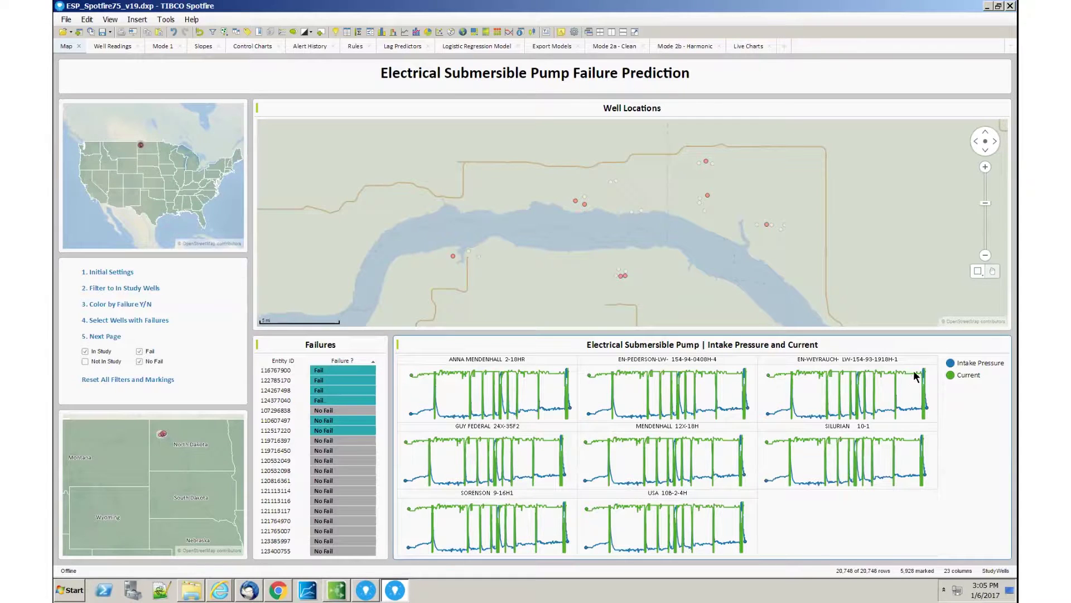
pyautogui.moveTo(792, 415)
pyautogui.moveTo(895, 390)
# On the Well Readings page, view the pressure and current readings for HELLING TRUST 11-15H, followed by GUY FEDERAL 24X-35F2.
pyautogui.click(162, 47)
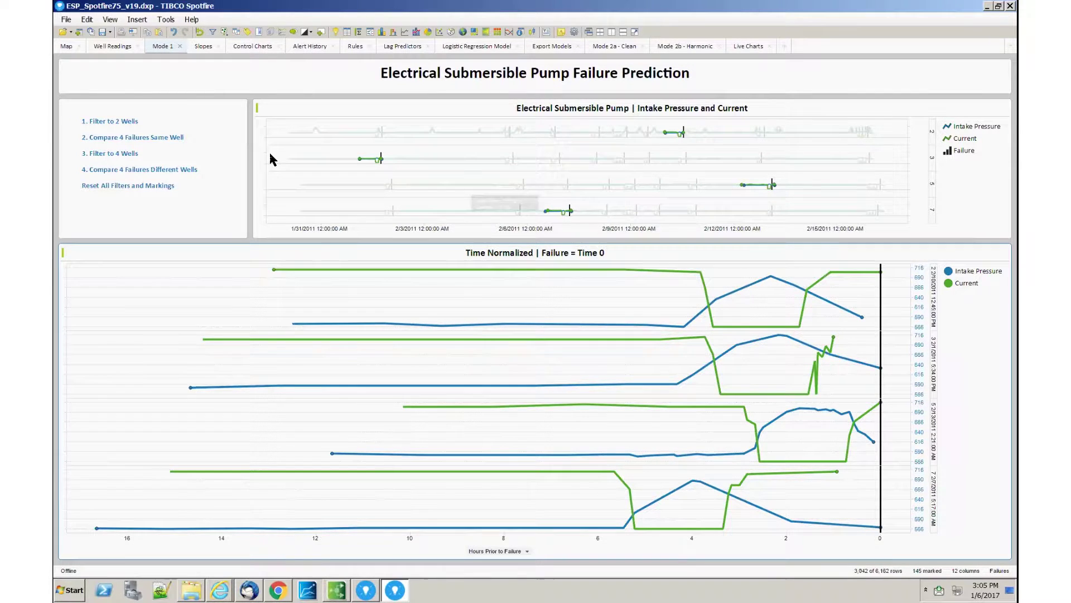
pyautogui.click(110, 46)
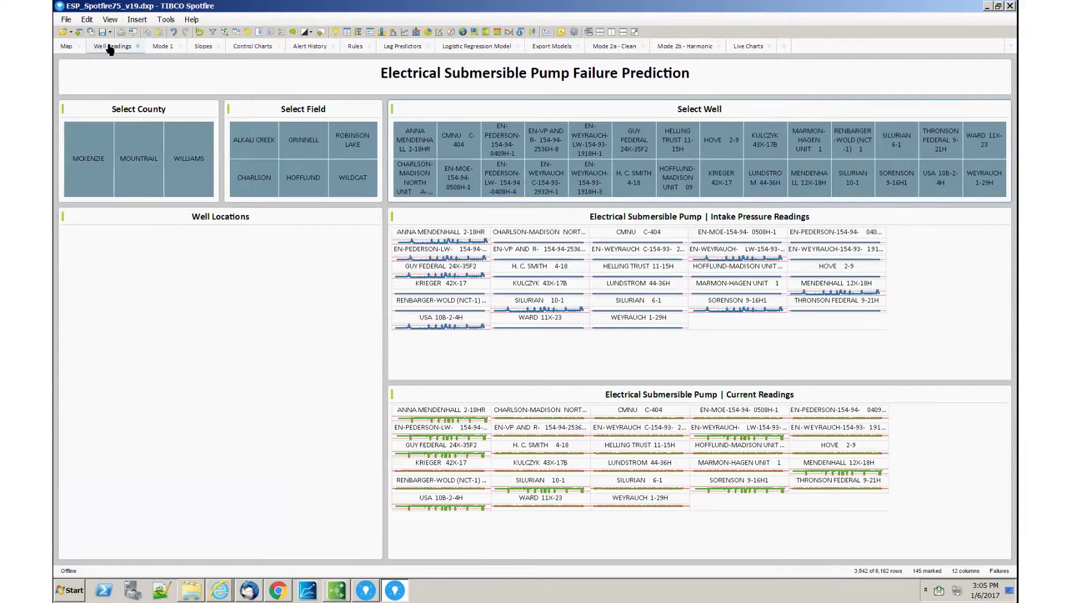
pyautogui.click(674, 146)
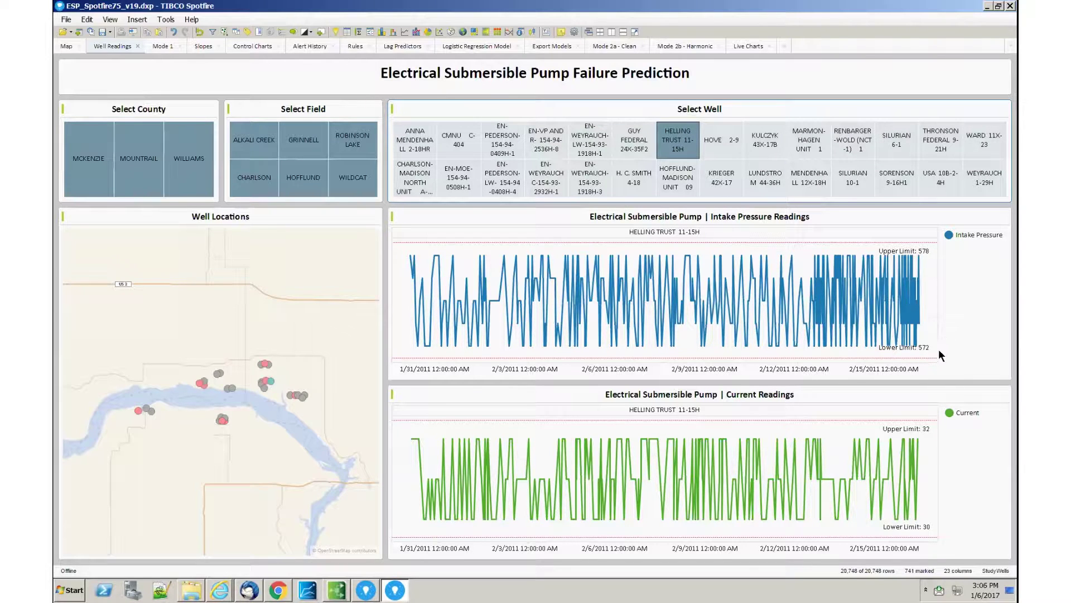
pyautogui.click(635, 137)
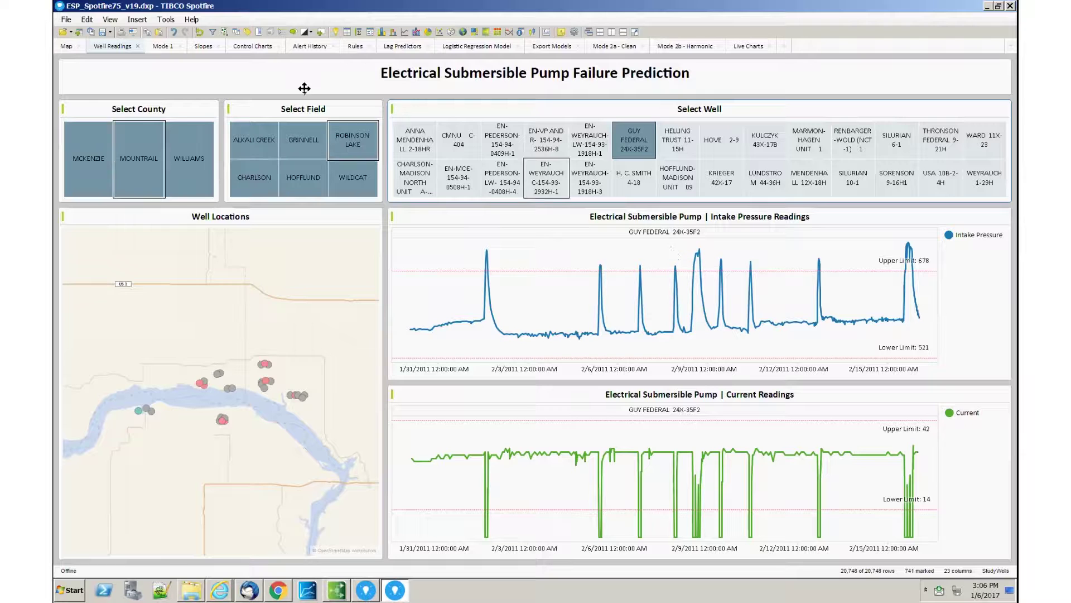
# Show the control charts for the CHARLSON-MADISON NORTH well and add the 2-18HR well to the charted selection.
pyautogui.click(242, 46)
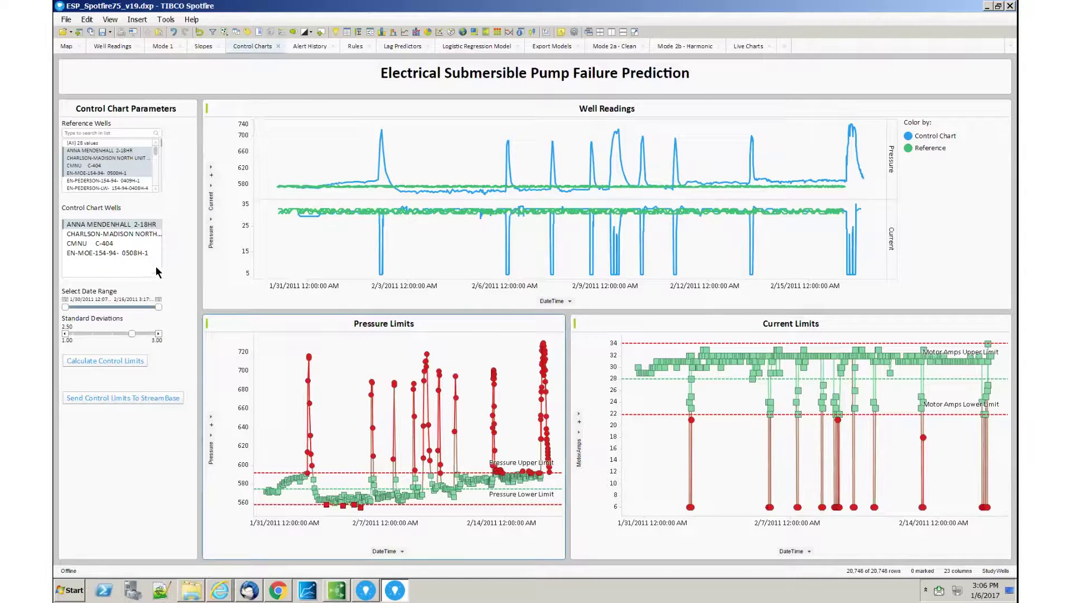
pyautogui.click(133, 233)
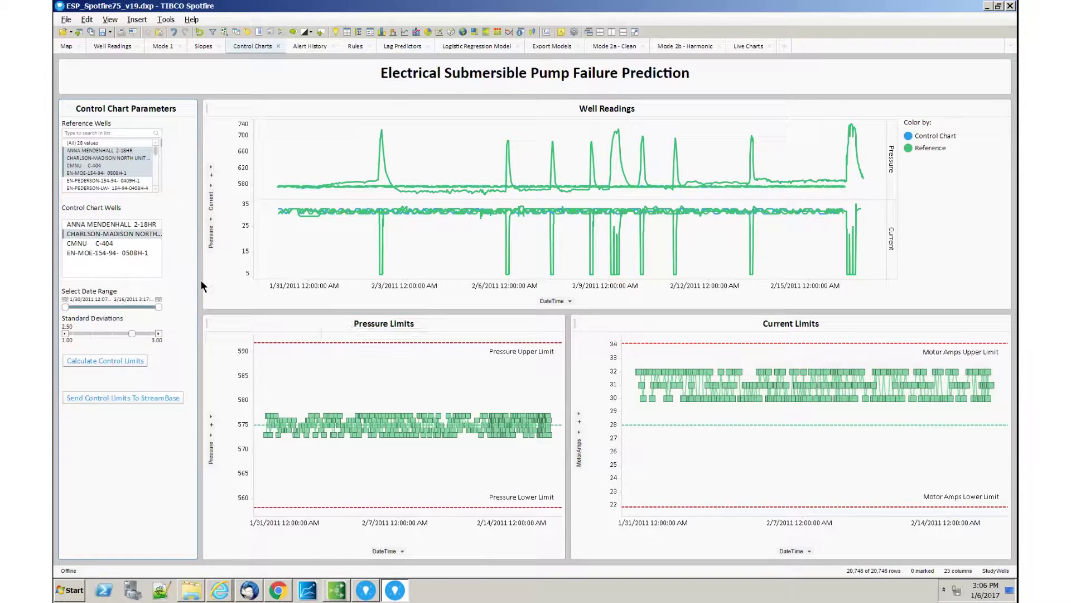
pyautogui.keyDown('ctrl'); pyautogui.click(107, 224); pyautogui.keyUp('ctrl')
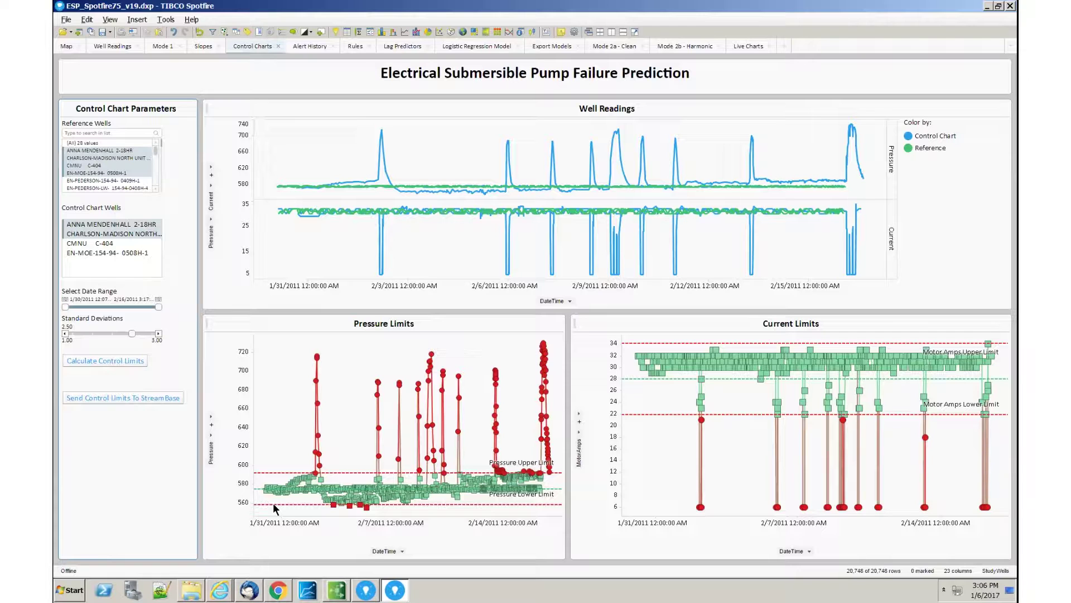
# Switch to StreamBase Studio to view the ESPs_ControlChart flow, and return to the Spotfire analysis.
pyautogui.click(338, 588)
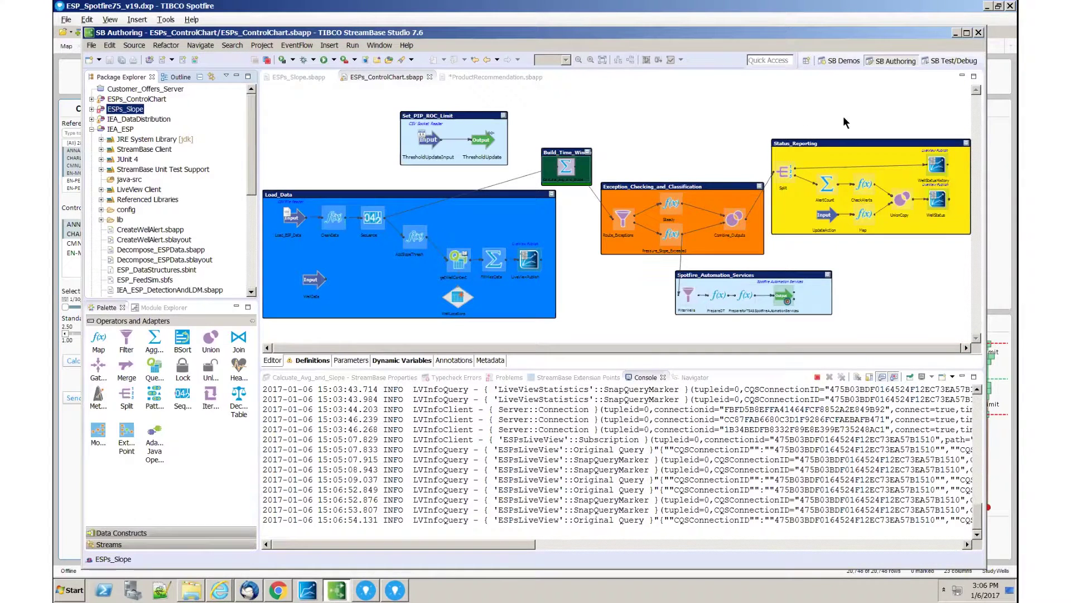
pyautogui.click(957, 34)
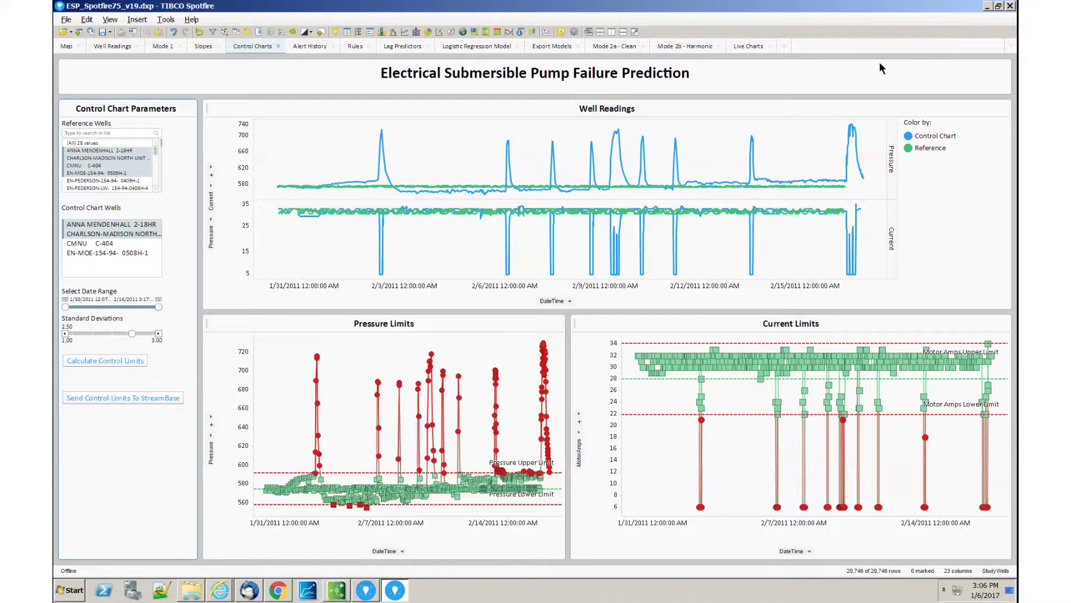
# Open the Live Charts page with the ESP Monitor and show the details of well Bakken_4.
pyautogui.click(739, 47)
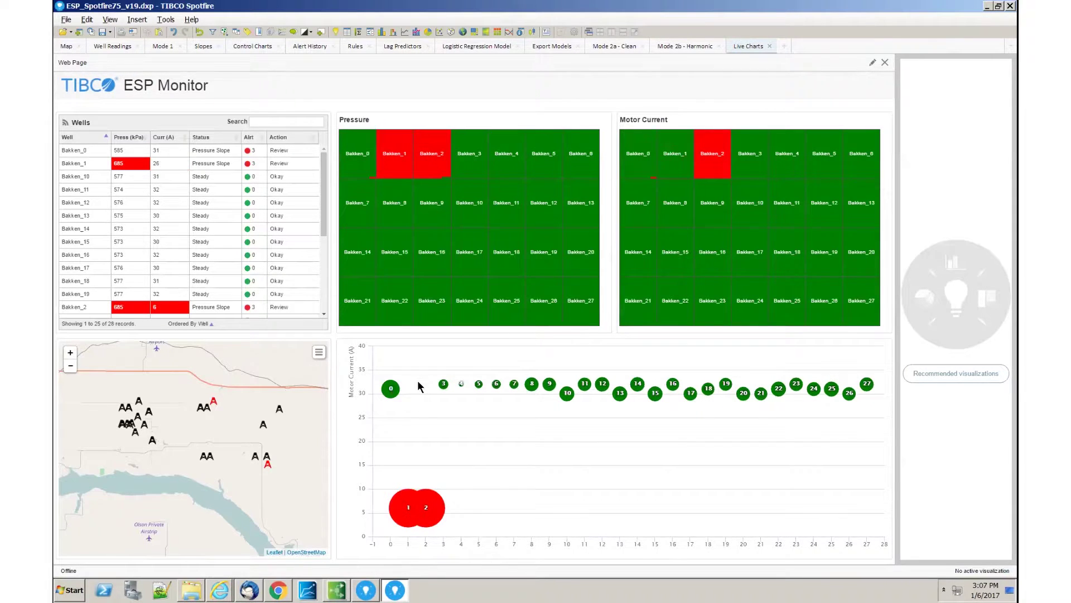
pyautogui.moveTo(425, 401)
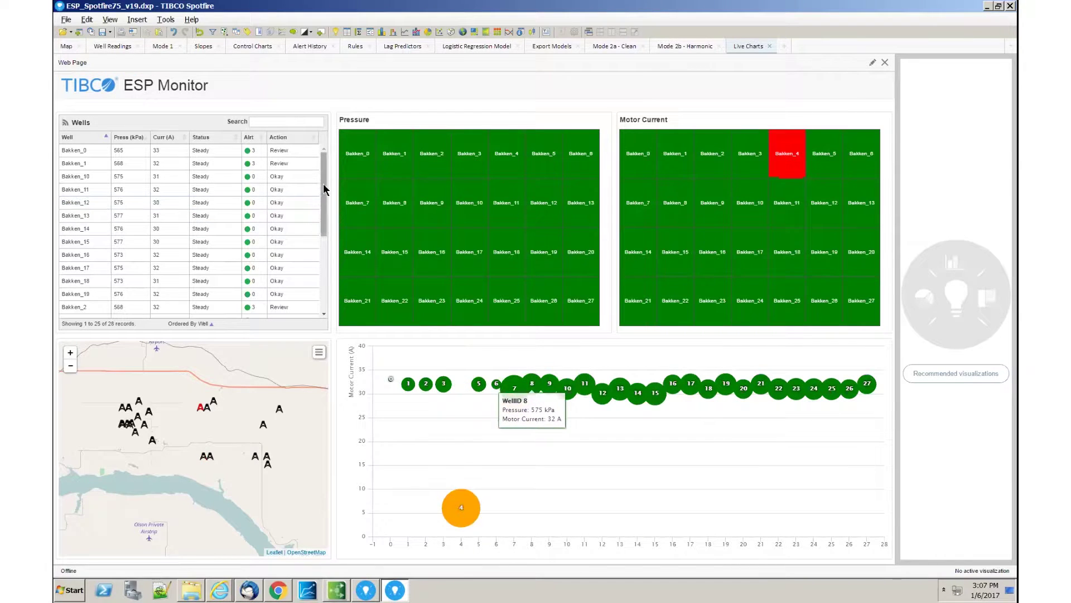
pyautogui.scroll(-5, 312, 262)
pyautogui.click(191, 248)
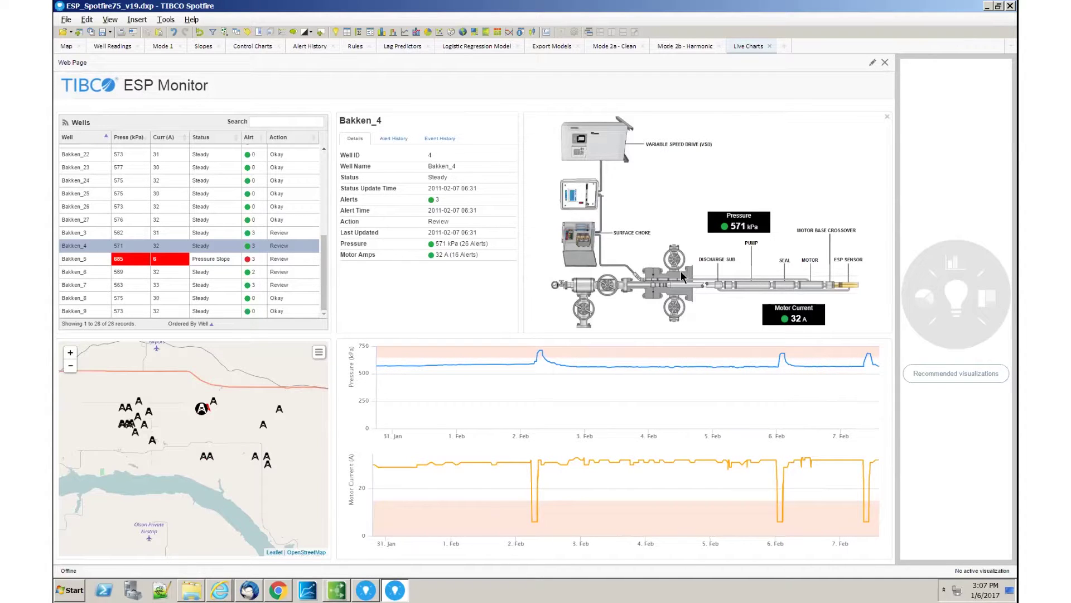
# Start an operations notification for well Bakken_5 and address it to Bakken North.
pyautogui.click(199, 260)
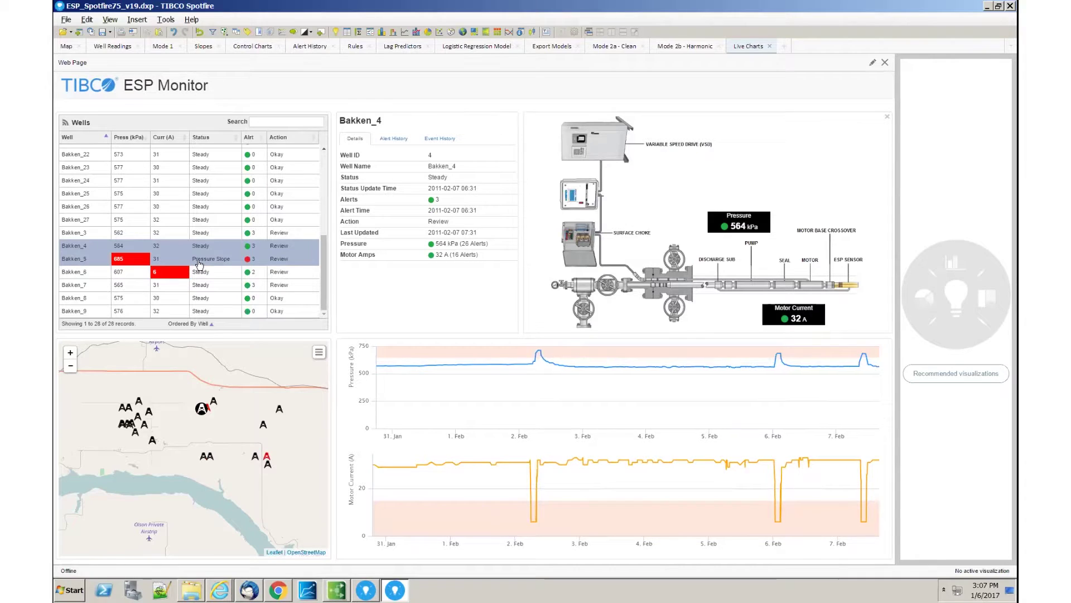
pyautogui.rightClick(199, 265)
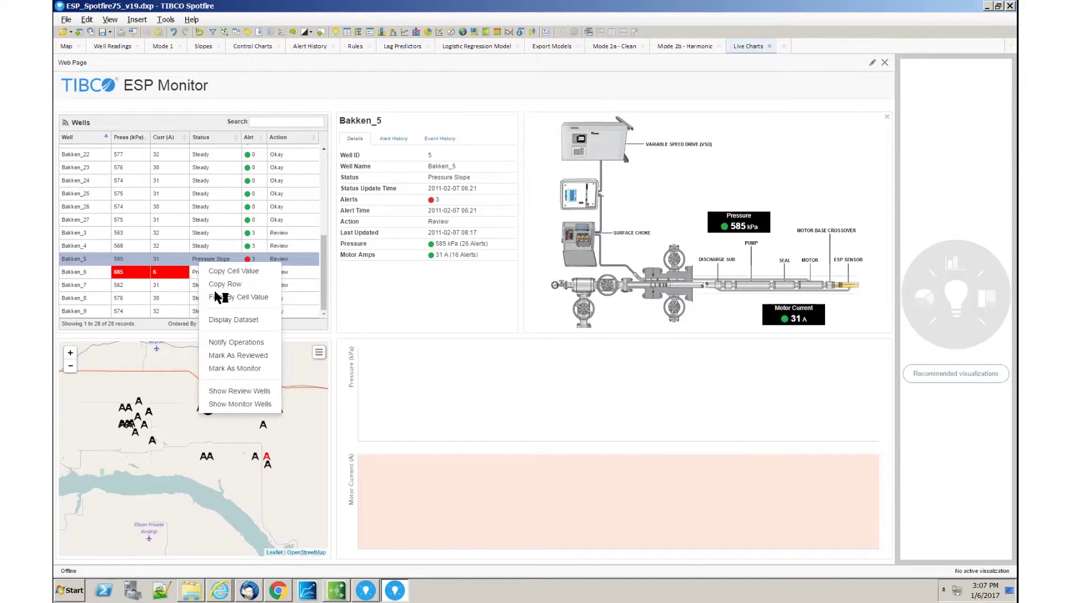
pyautogui.click(229, 342)
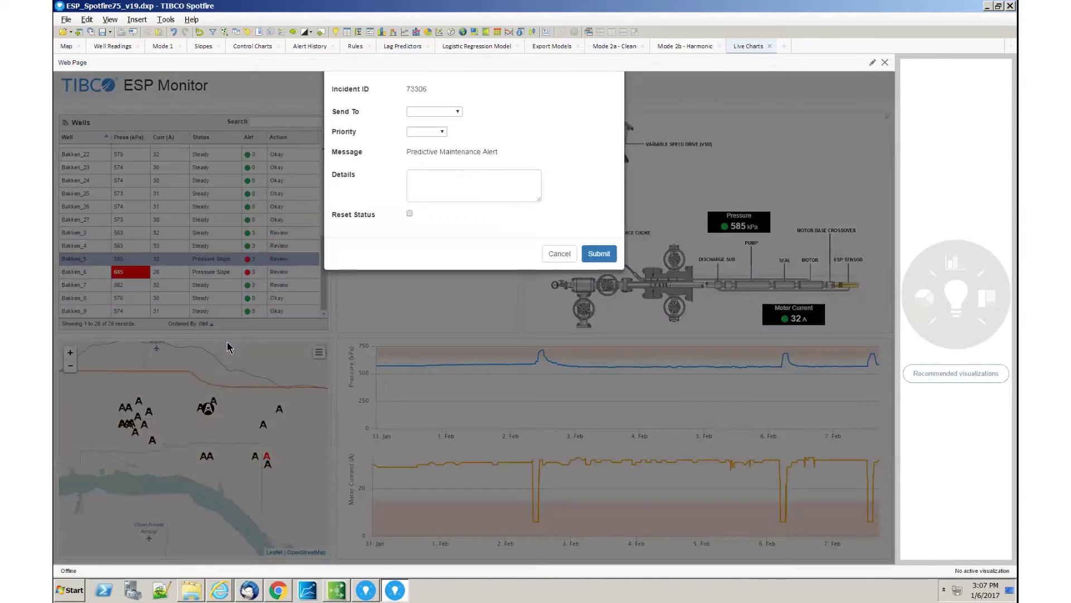
pyautogui.click(453, 172)
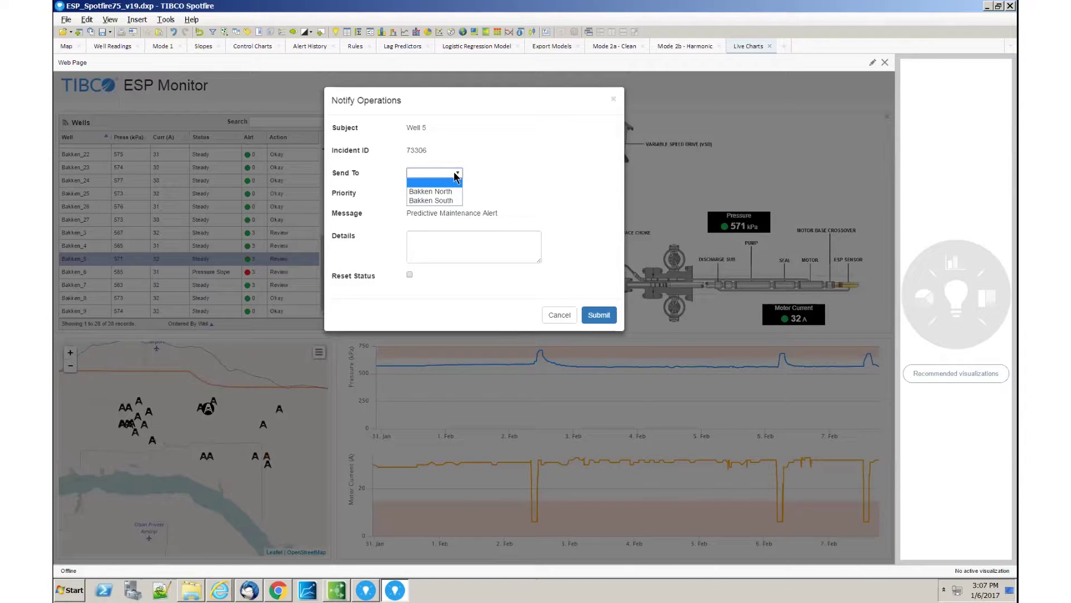
pyautogui.click(445, 193)
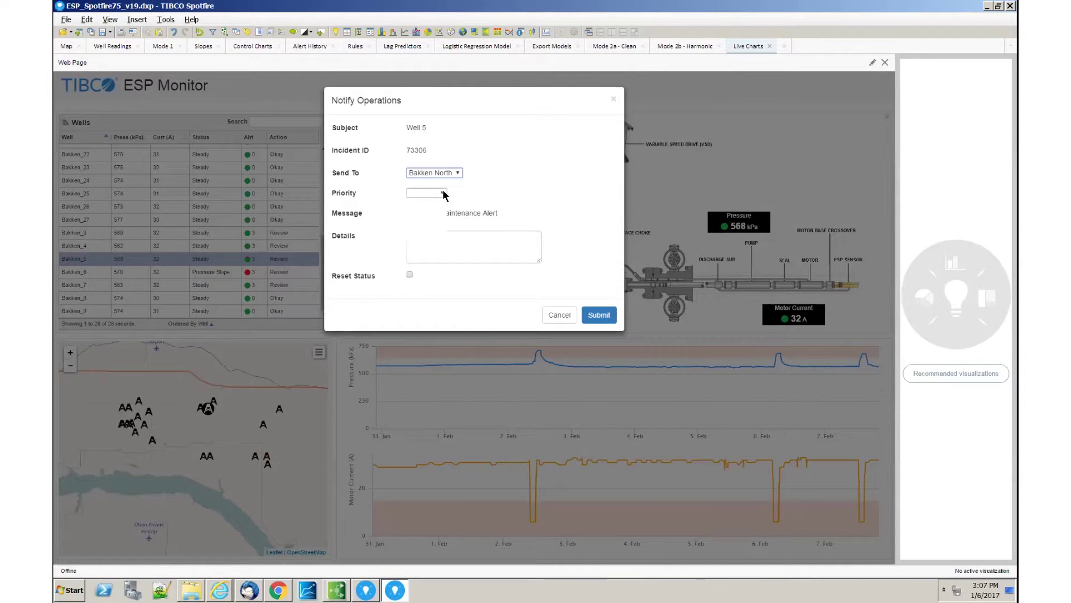
# Give the notification HIGH priority with the details "take a look at this well 5" and submit it.
pyautogui.click(443, 192)
pyautogui.click(430, 212)
pyautogui.click(422, 238)
pyautogui.write('take a look at this well 5')
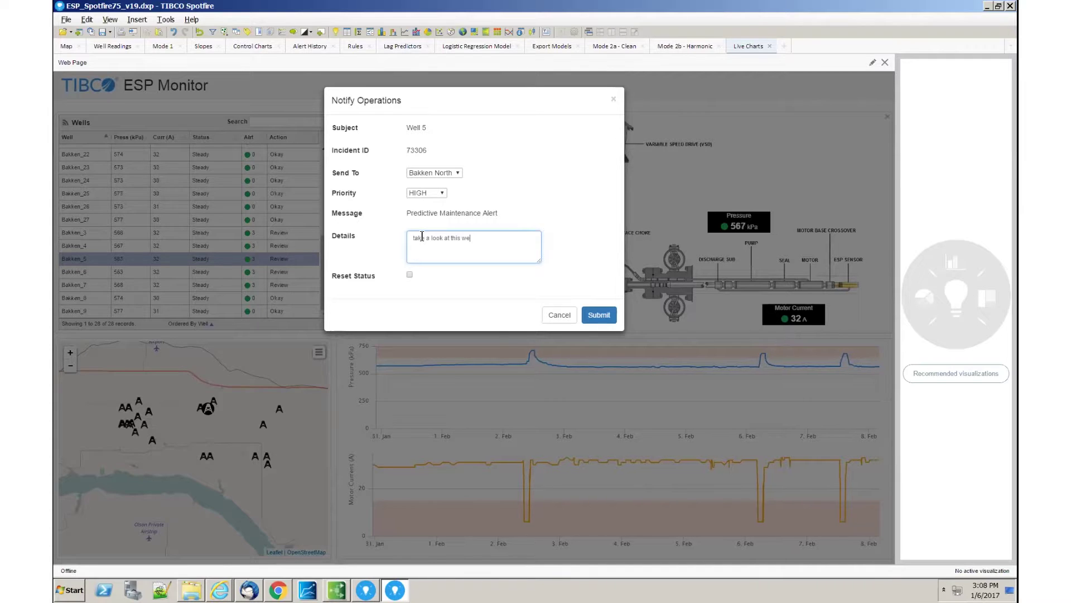
pyautogui.click(600, 314)
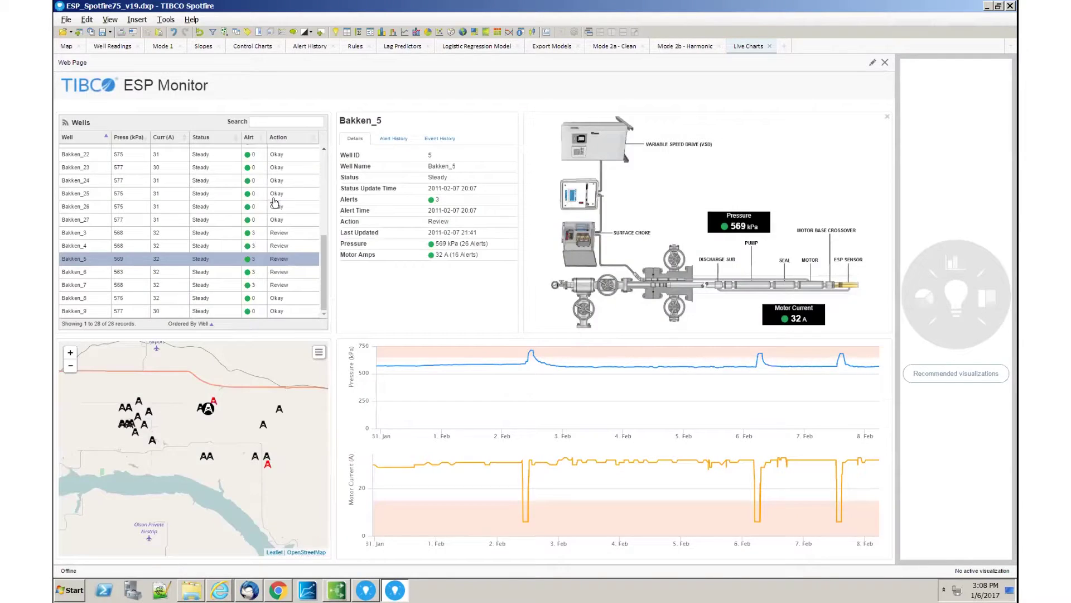
# Switch to the mail client and open the newest "Critical Event Occurred with Well 0" message.
pyautogui.moveTo(323, 265); pyautogui.dragTo(324, 162)
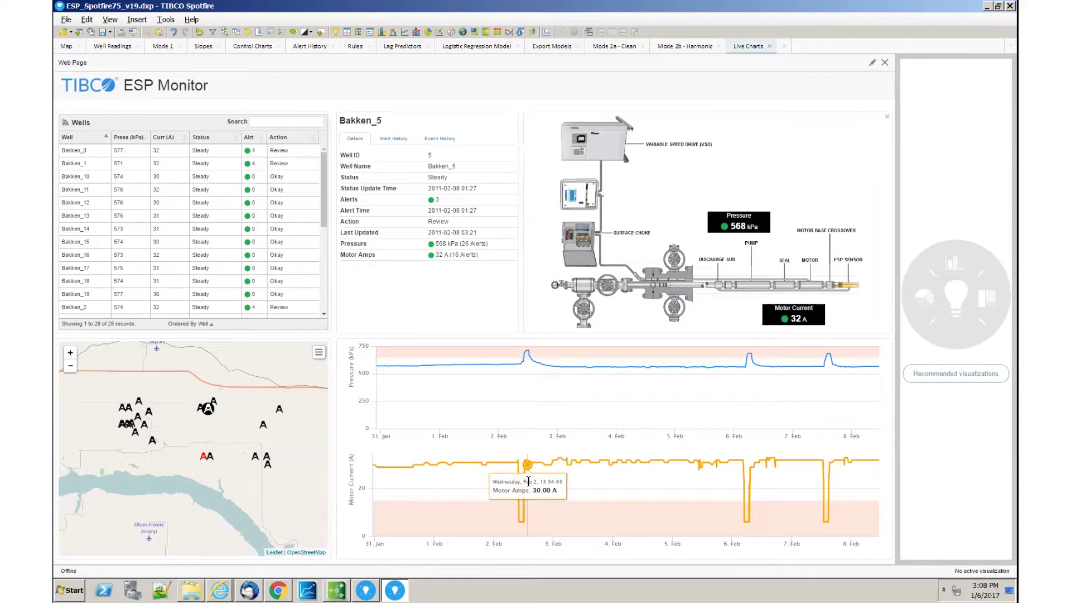
pyautogui.click(249, 586)
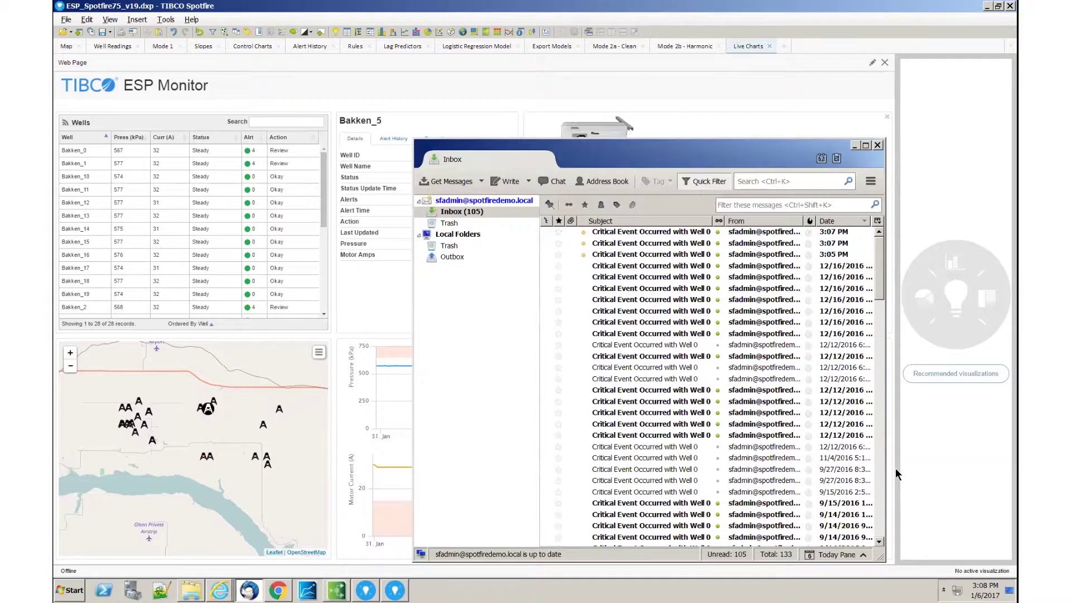
pyautogui.click(844, 234)
pyautogui.doubleClick(844, 234)
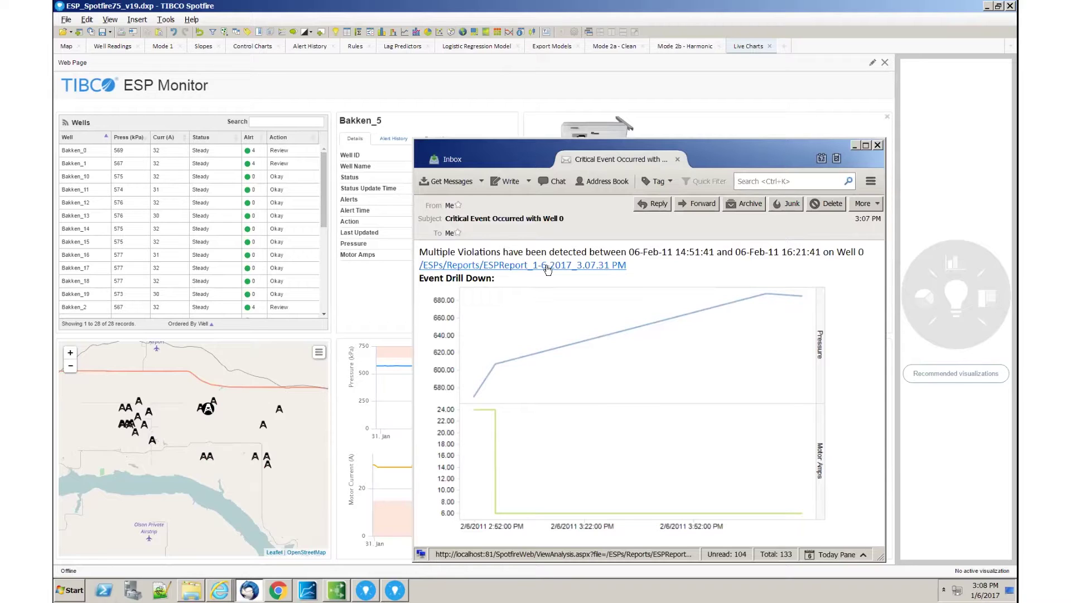
# View the ESPReport linked in the alert e-mail in an enlarged browser window, and return to the ESP Monitor in Spotfire.
pyautogui.click(546, 266)
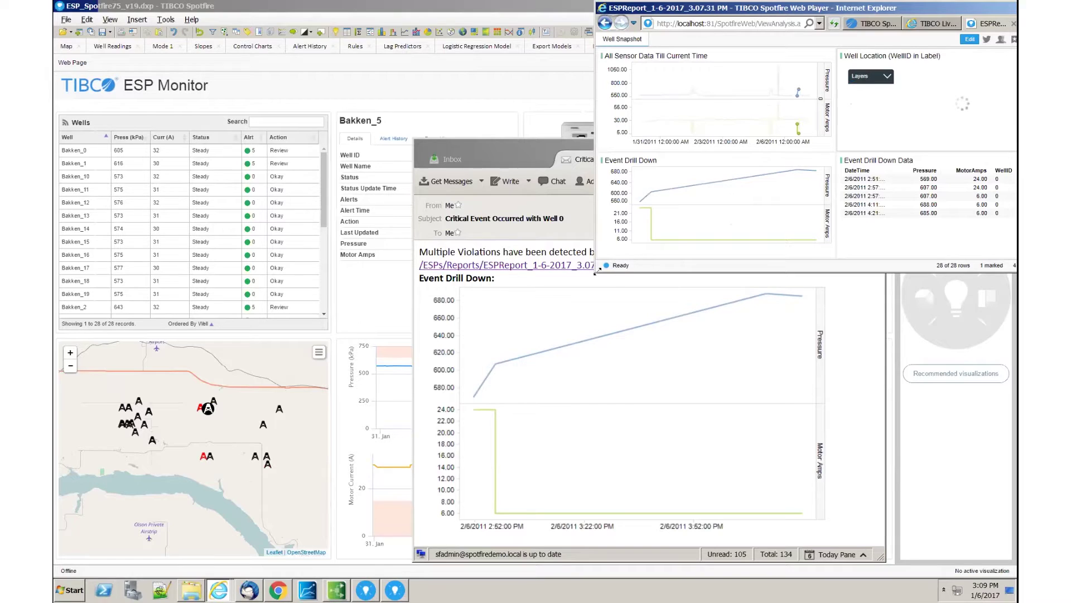
pyautogui.moveTo(595, 272); pyautogui.dragTo(457, 408)
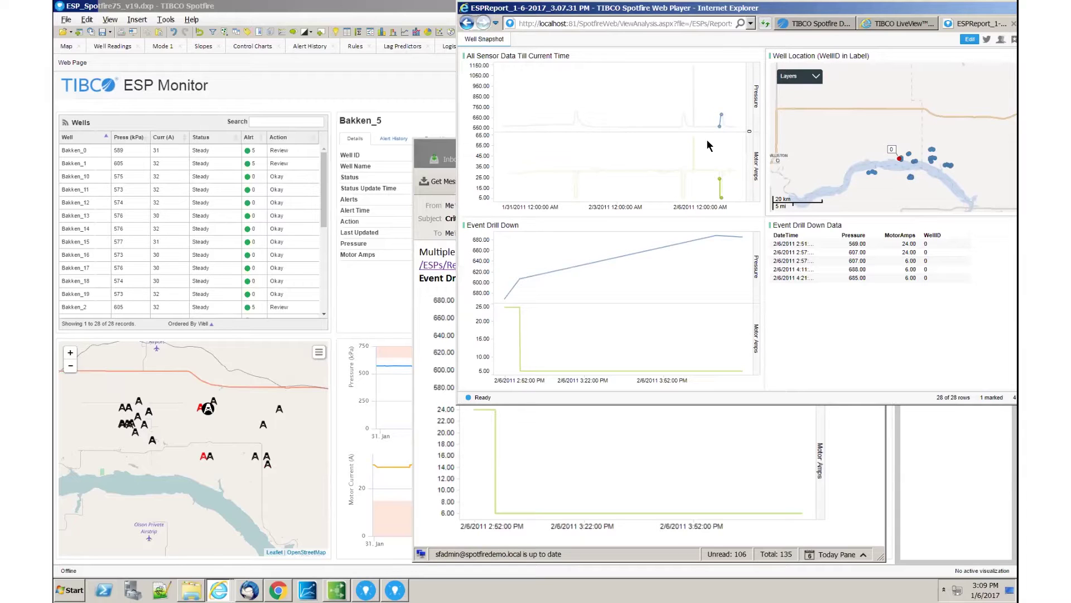
pyautogui.click(426, 146)
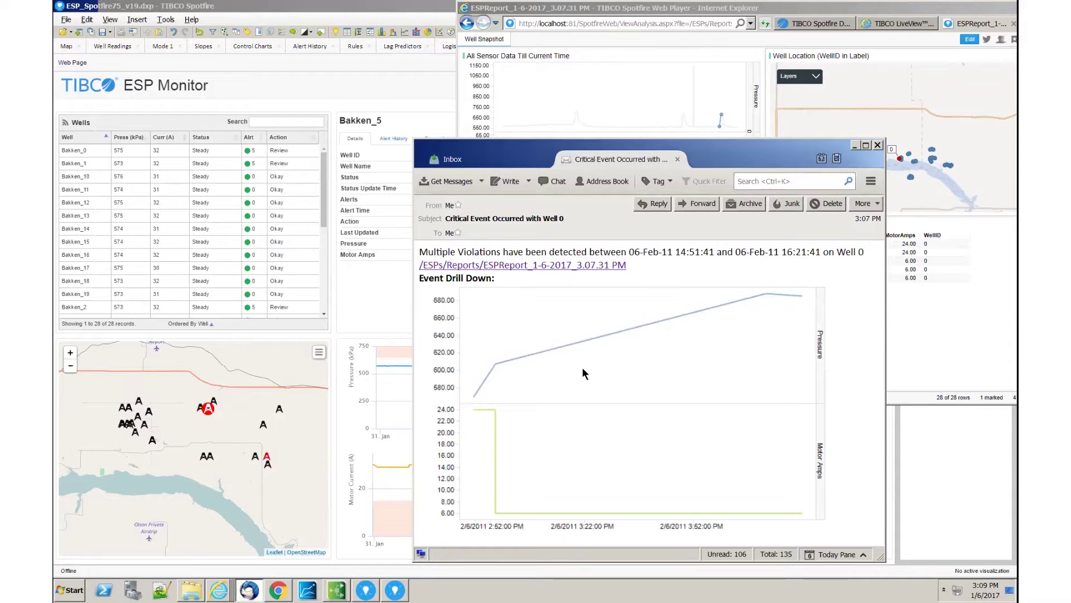
pyautogui.click(297, 71)
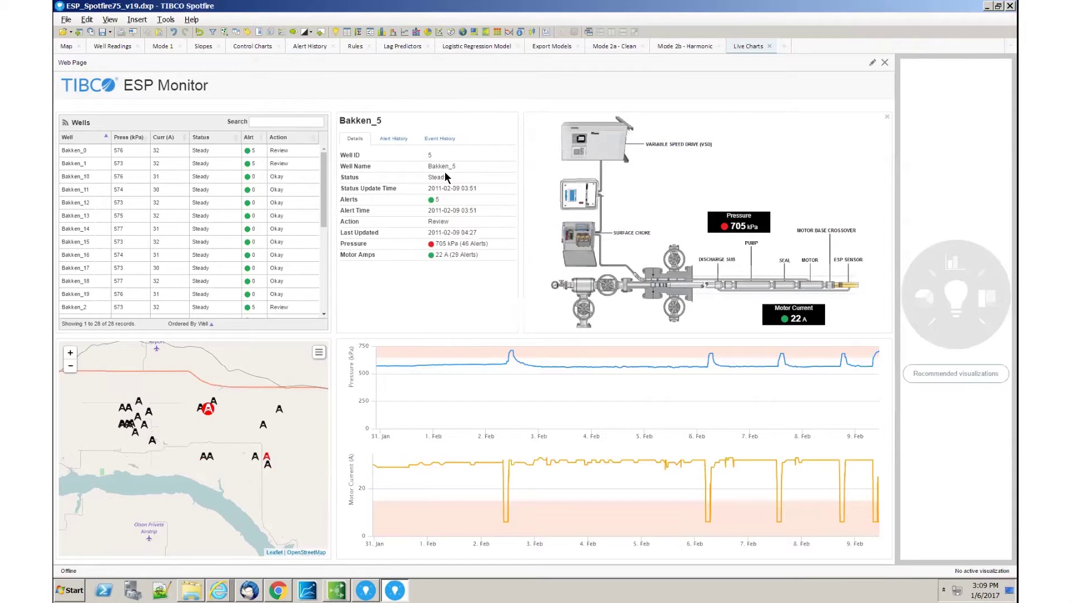
# Switch to StreamBase Studio and examine the aggregate expressions of the Calcuate_Avg_and_Slope operator in Build_Time_Window.
pyautogui.click(228, 178)
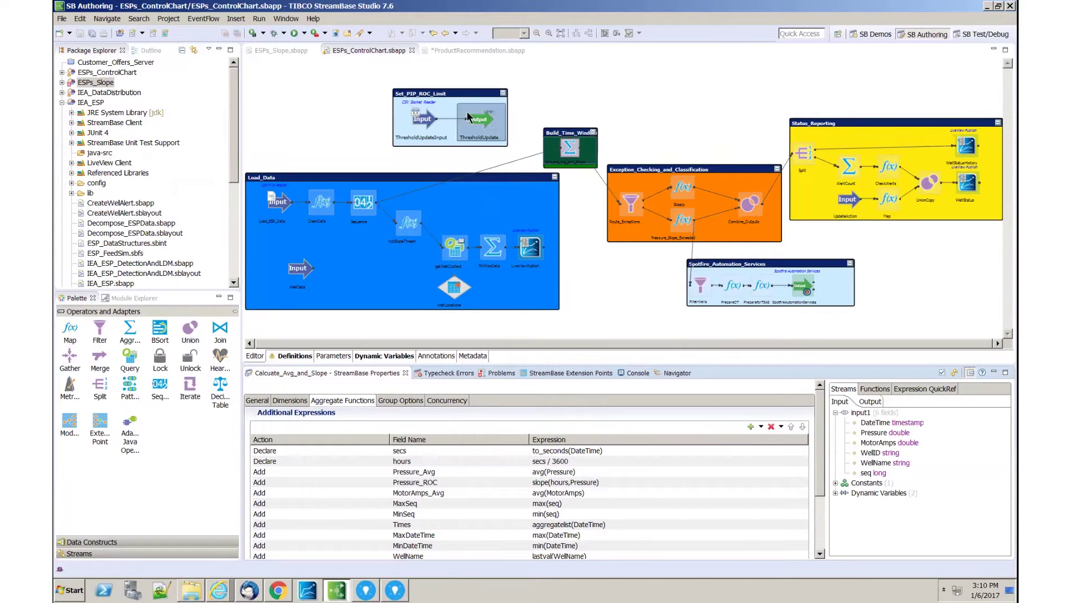
pyautogui.moveTo(422, 118)
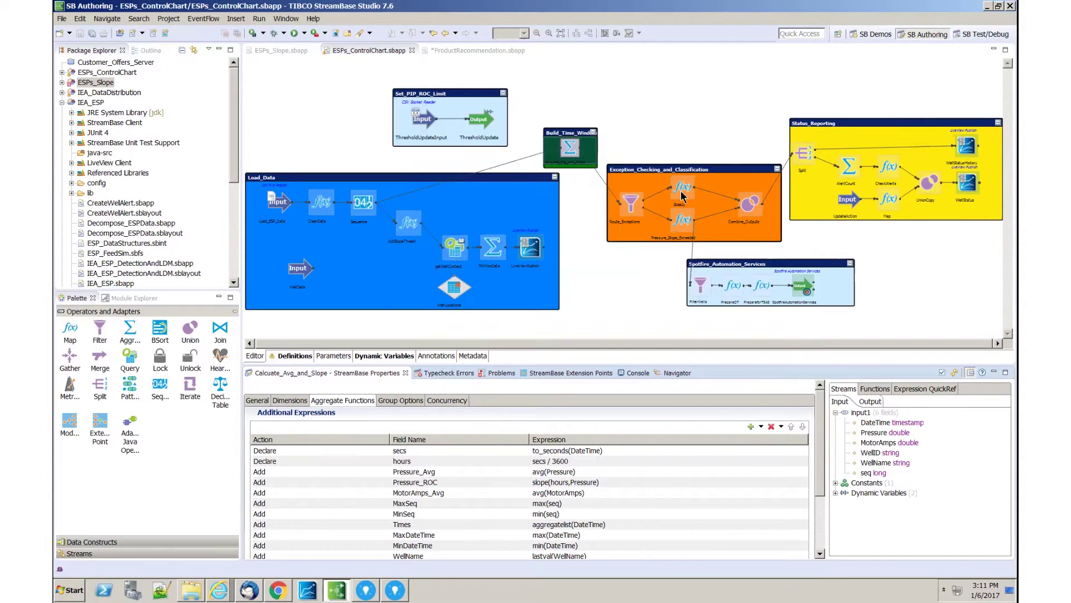
pyautogui.click(573, 151)
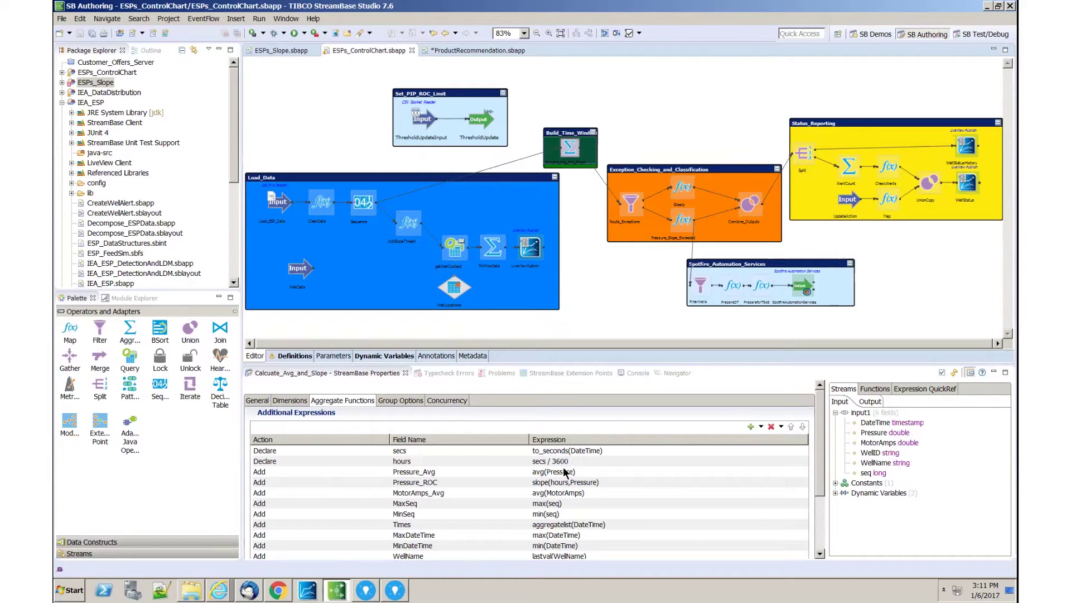
pyautogui.moveTo(824, 459); pyautogui.dragTo(819, 537)
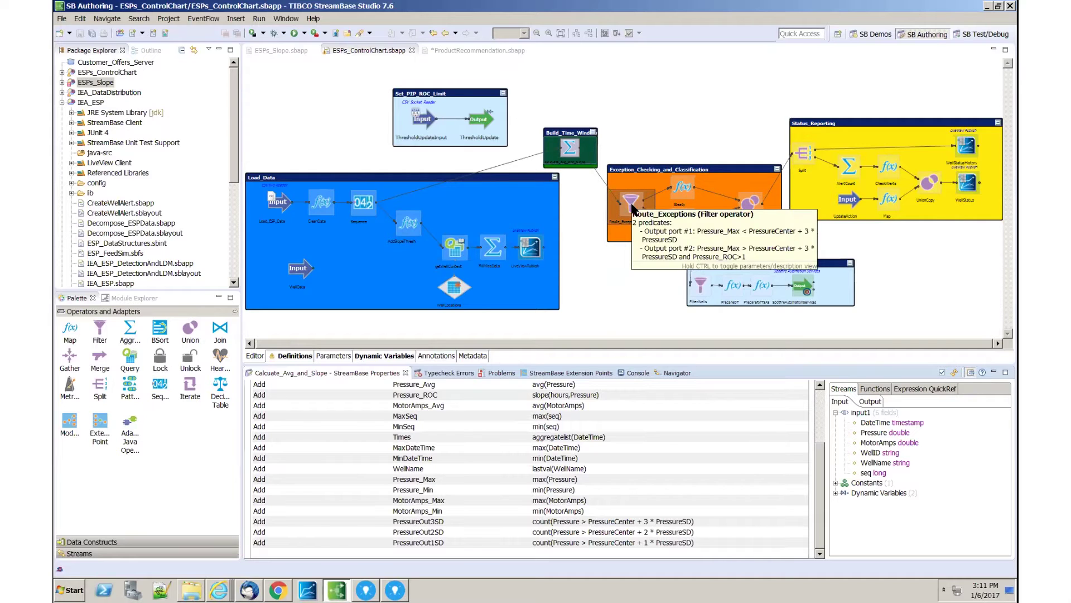
# Examine the Route_Exceptions filter predicates, the SpotfireAutomationServices job settings, and the WellStatusHistory adapter's parameters.
pyautogui.click(632, 208)
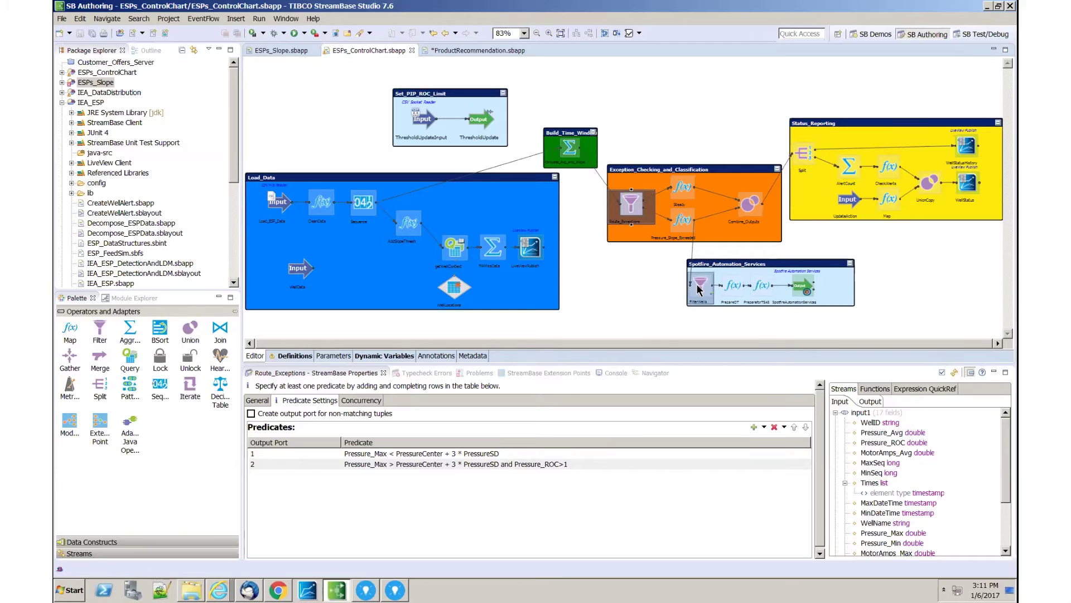
pyautogui.click(798, 290)
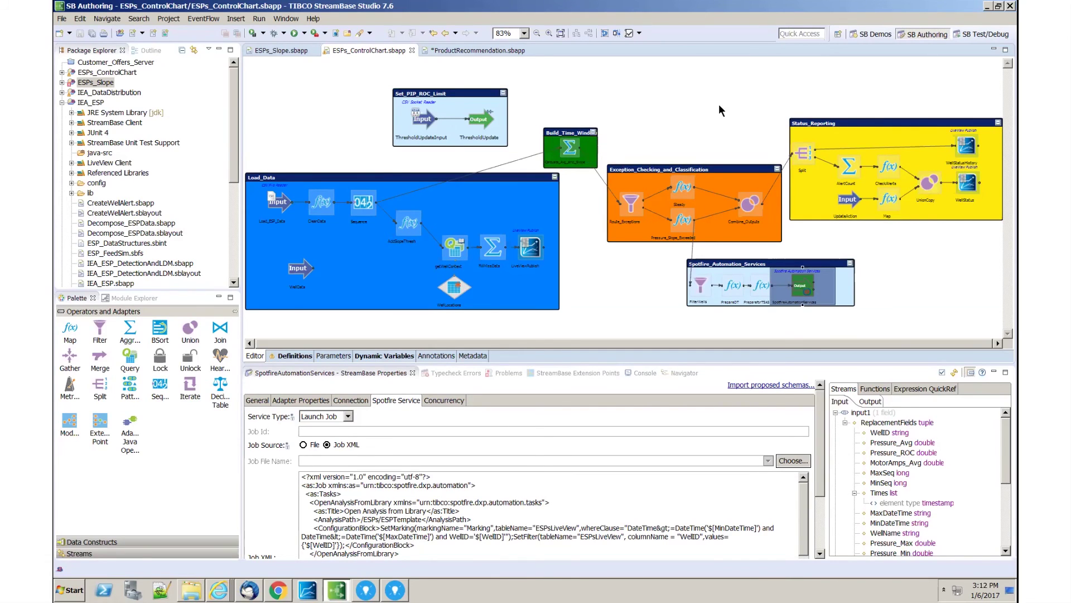
pyautogui.moveTo(976, 147)
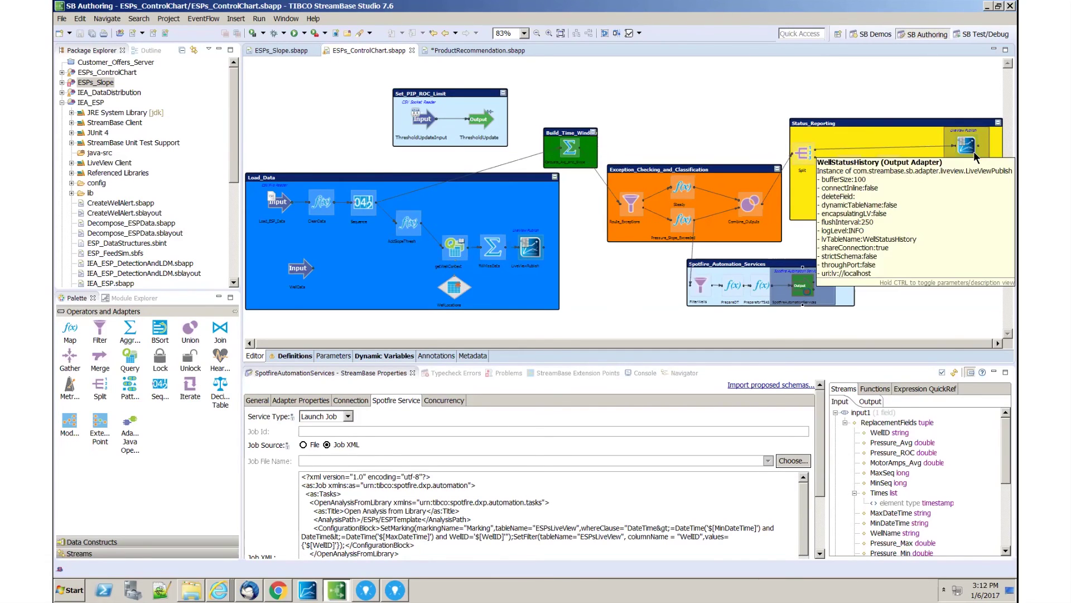